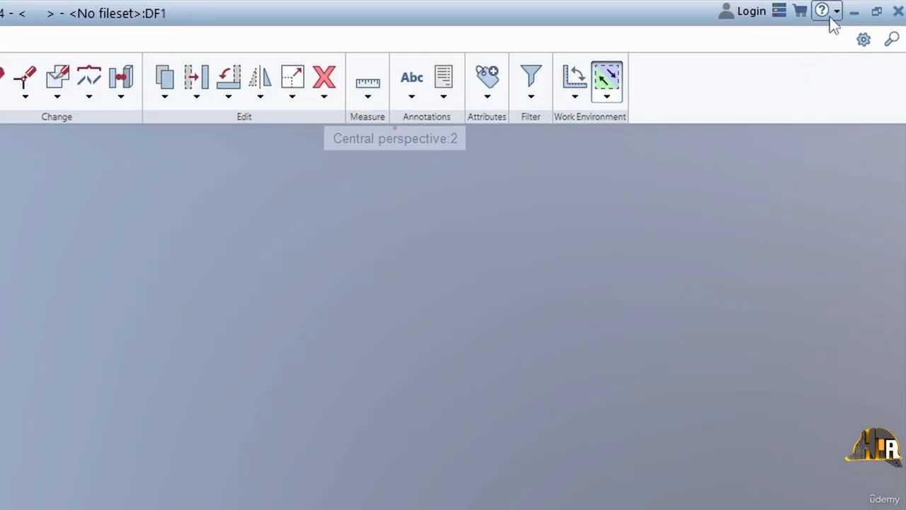
Step: Start a new project from the welcome screen, naming it Weekend House with localhost as its location
{"action": "left_click", "coordinate": [836, 14]}
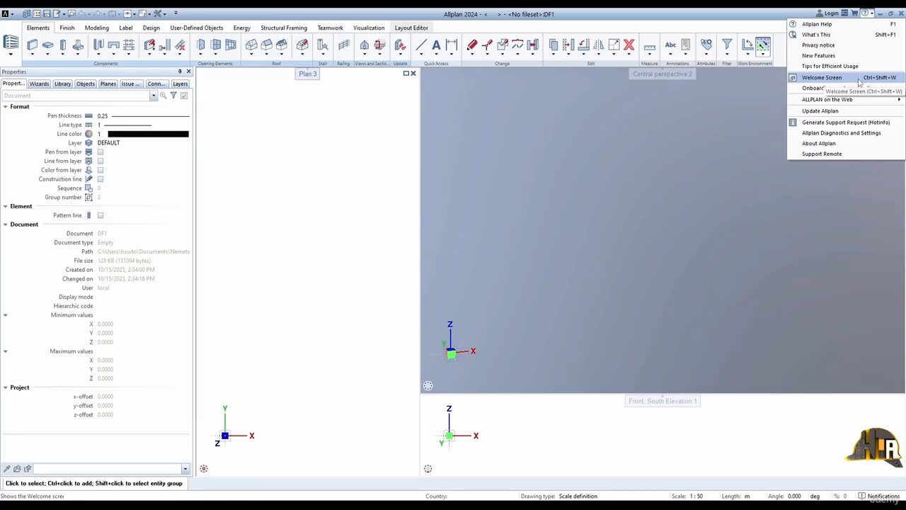
{"action": "left_click", "coordinate": [807, 146]}
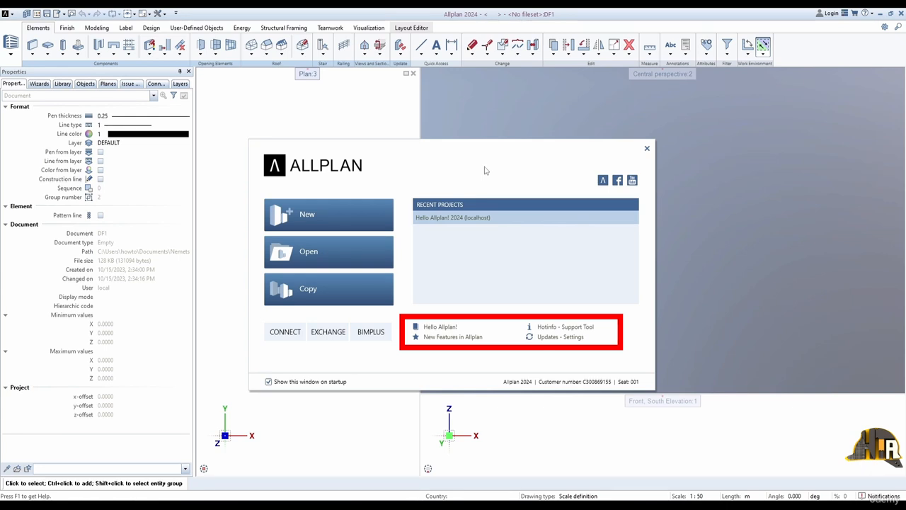
{"action": "left_click", "coordinate": [339, 213]}
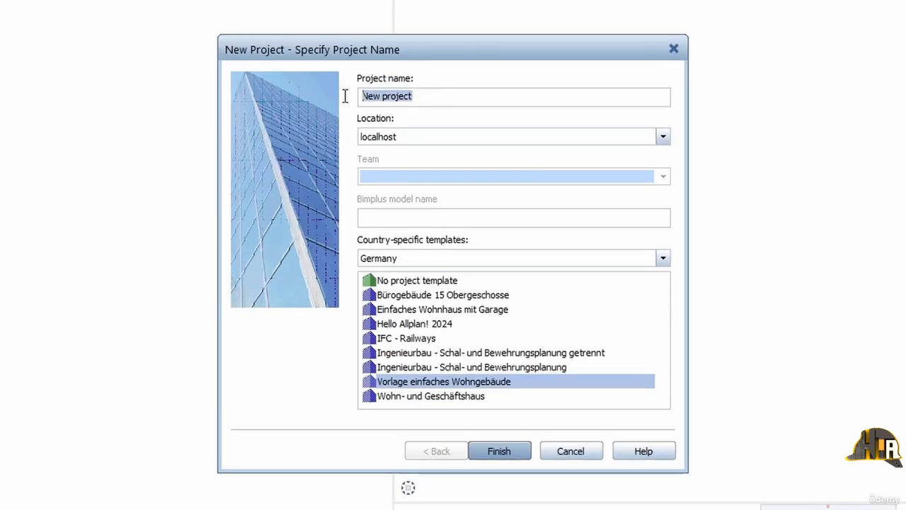
{"action": "type", "text": "Weeken"}
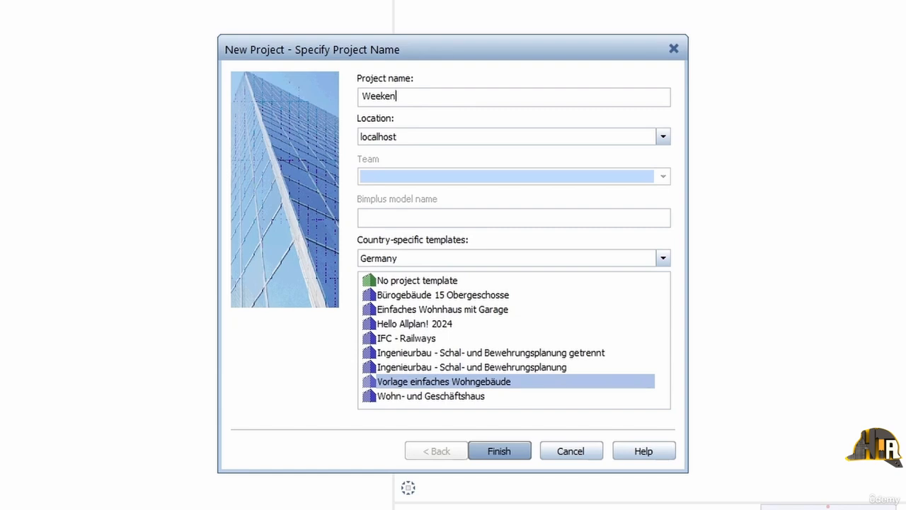
{"action": "type", "text": "d House"}
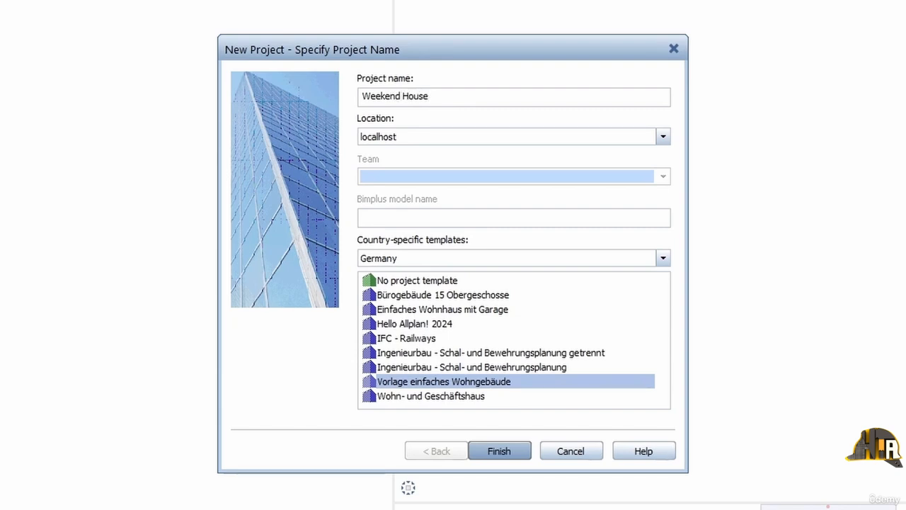
{"action": "left_click", "coordinate": [521, 140]}
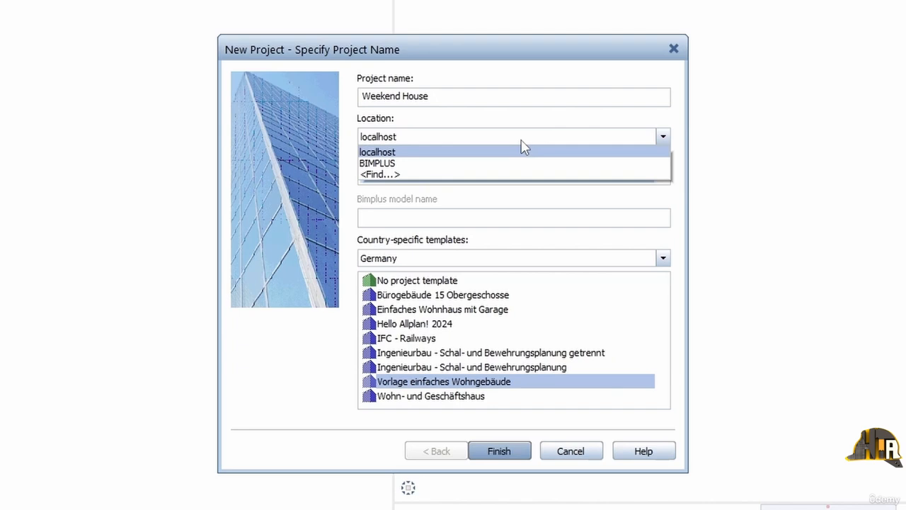
{"action": "left_click", "coordinate": [388, 158]}
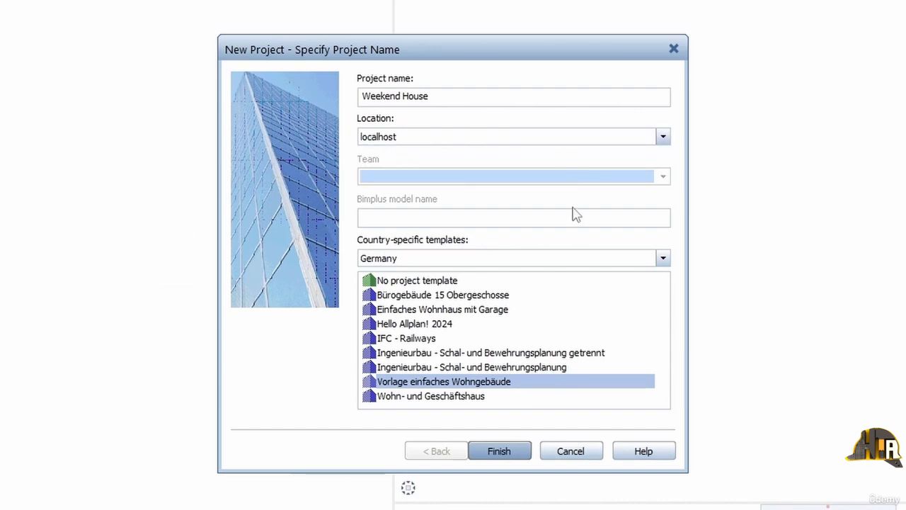
Step: Keep the Germany templates, choose no project template and finish creating the project with the default additional settings
{"action": "left_click", "coordinate": [489, 258]}
{"action": "left_click", "coordinate": [473, 259]}
{"action": "left_click", "coordinate": [414, 283]}
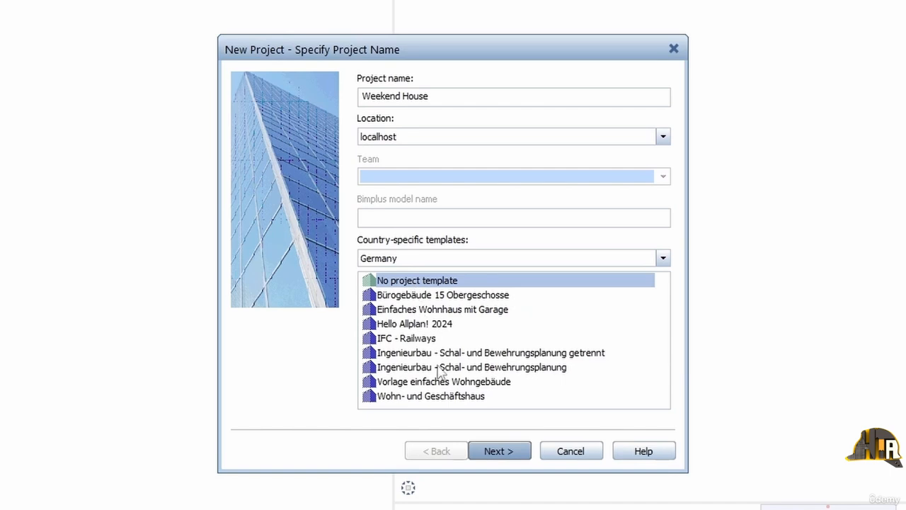
{"action": "left_click", "coordinate": [480, 451]}
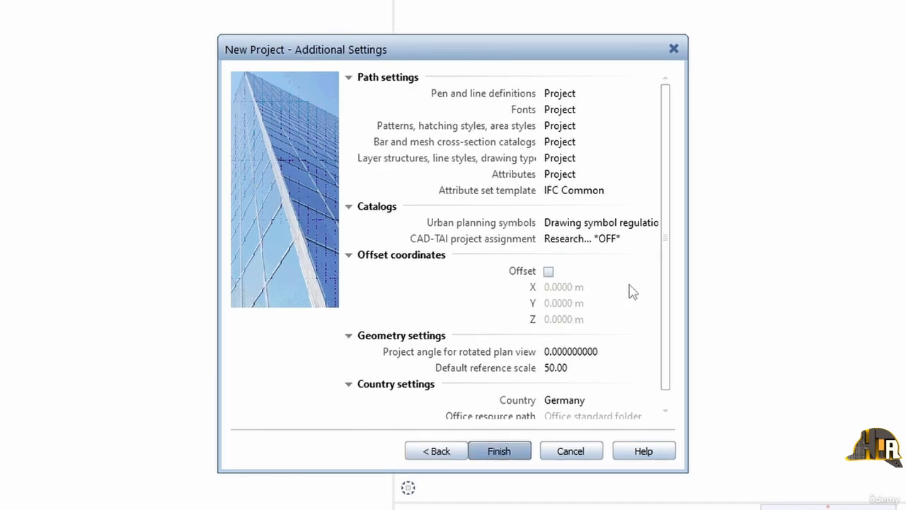
{"action": "left_click_drag", "start_coordinate": [667, 257], "coordinate": [668, 286]}
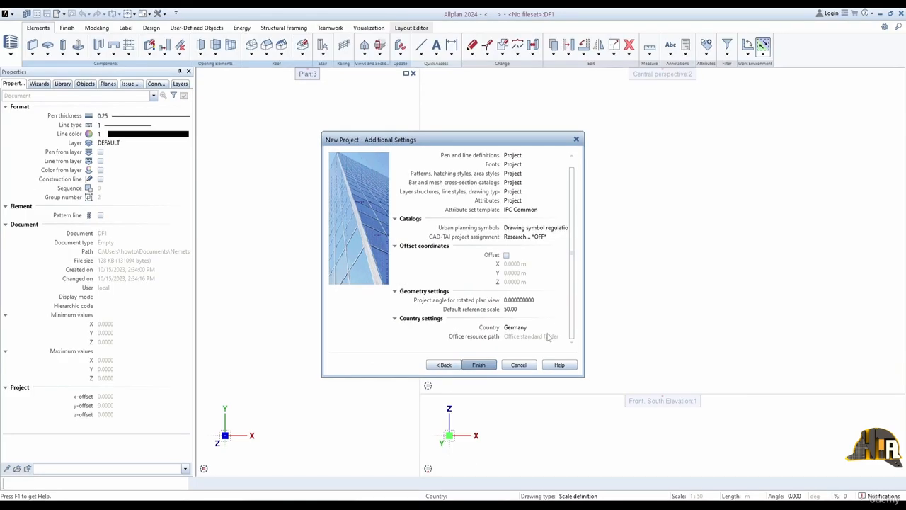
{"action": "left_click", "coordinate": [499, 451]}
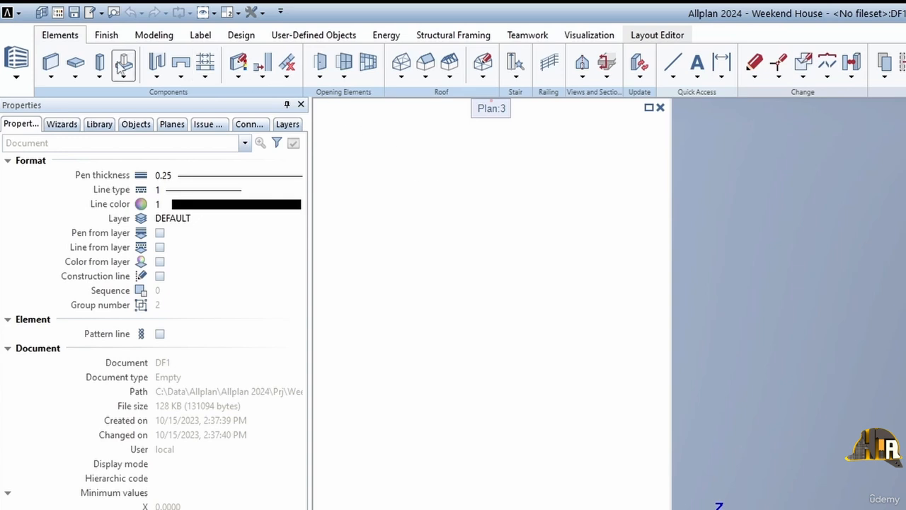
{"action": "left_click", "coordinate": [17, 77]}
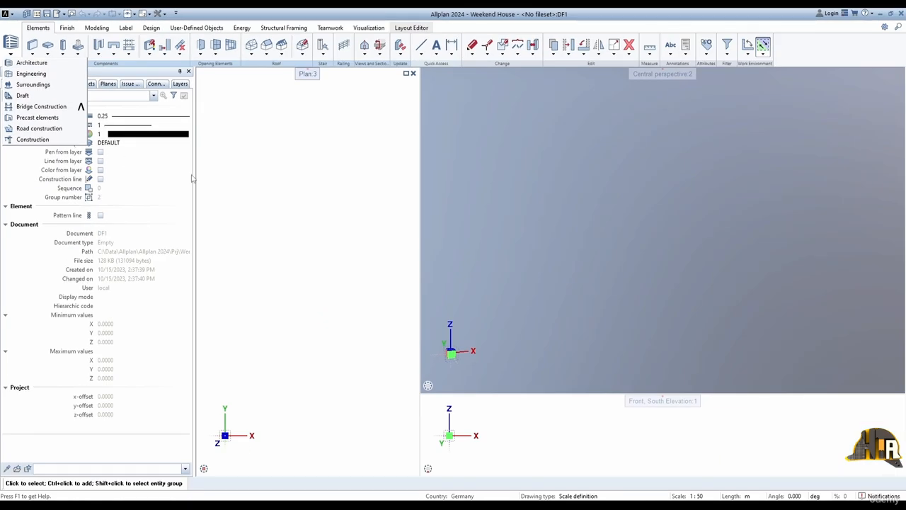
{"action": "left_click", "coordinate": [428, 305]}
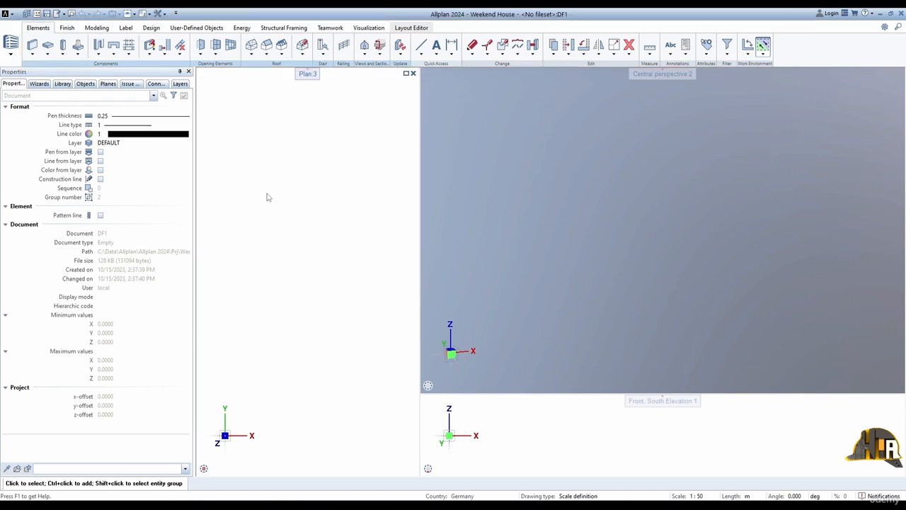
{"action": "left_click", "coordinate": [97, 28]}
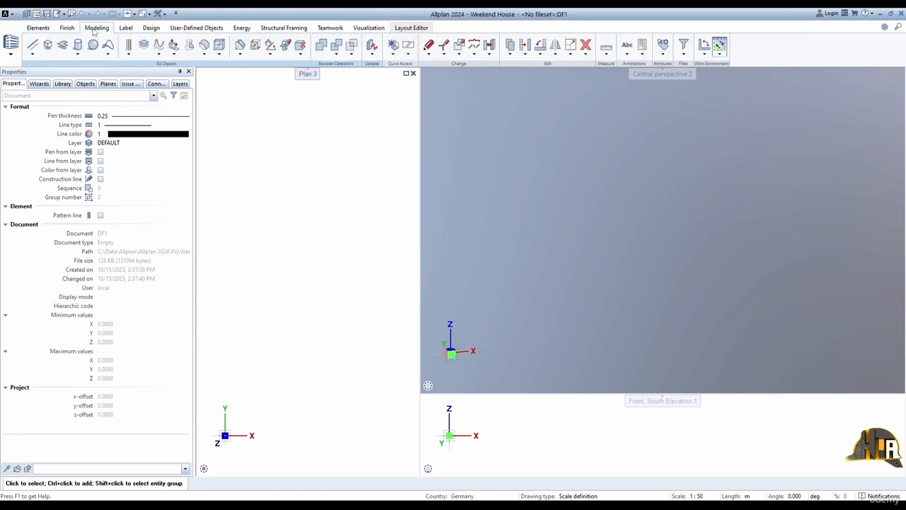
{"action": "left_click", "coordinate": [38, 27]}
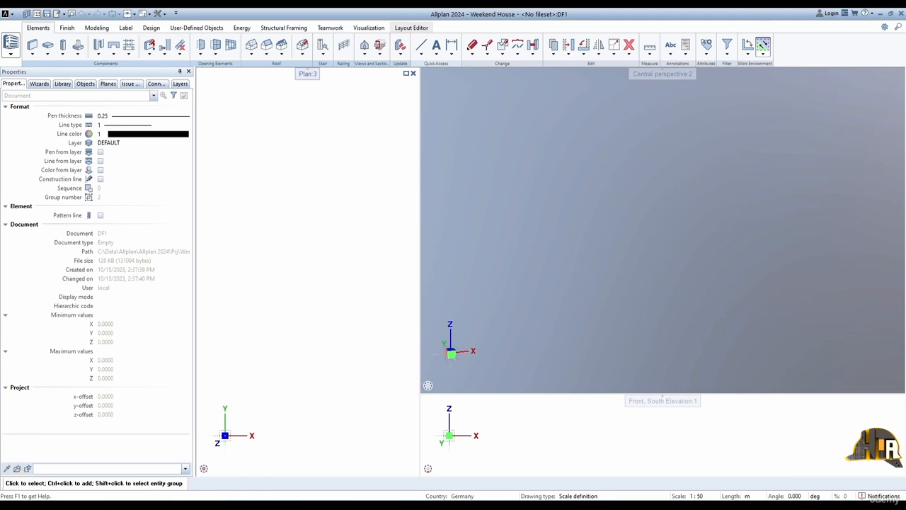
Step: Look at the tools of the Engineering and Surroundings roles and return to the Architecture role
{"action": "left_click", "coordinate": [10, 45]}
{"action": "left_click", "coordinate": [29, 73]}
{"action": "left_click", "coordinate": [11, 46]}
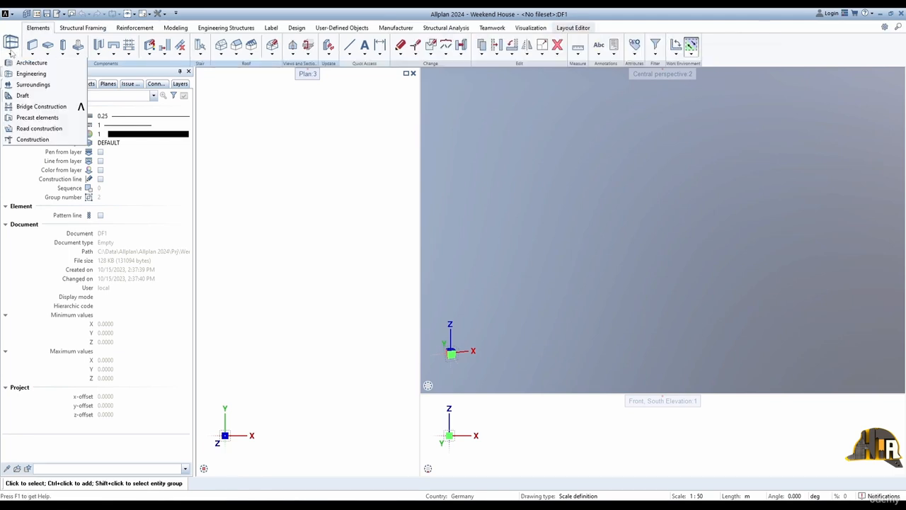
{"action": "left_click", "coordinate": [28, 84]}
{"action": "left_click", "coordinate": [10, 45]}
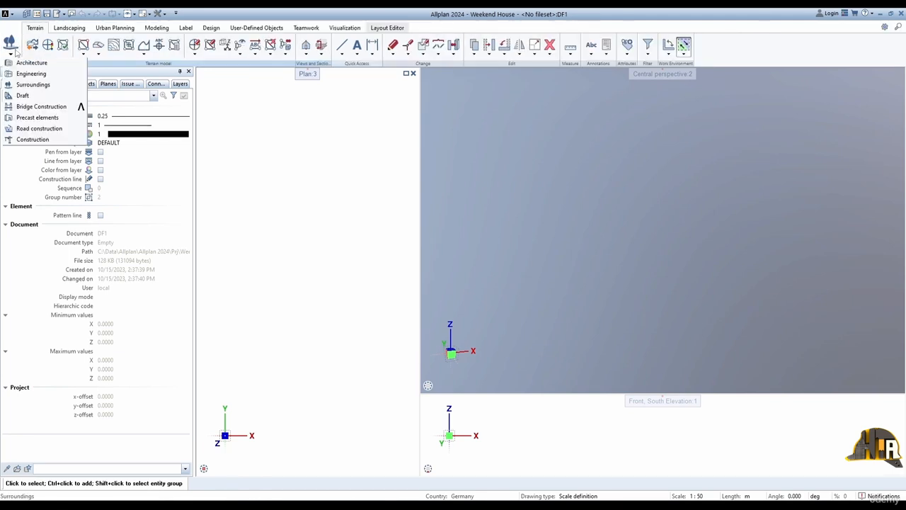
{"action": "left_click", "coordinate": [21, 64]}
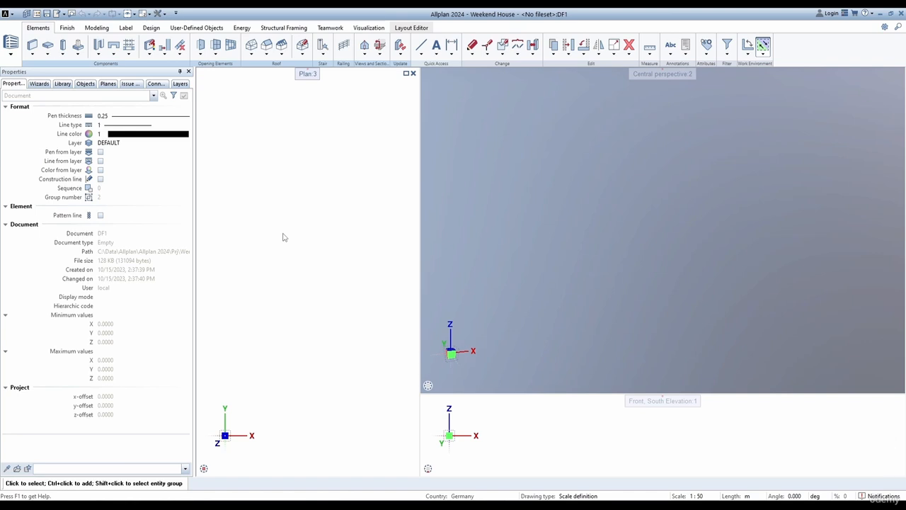
Step: Undock the Actionbar and the Properties palette and return each to its docked place
{"action": "right_click", "coordinate": [799, 53]}
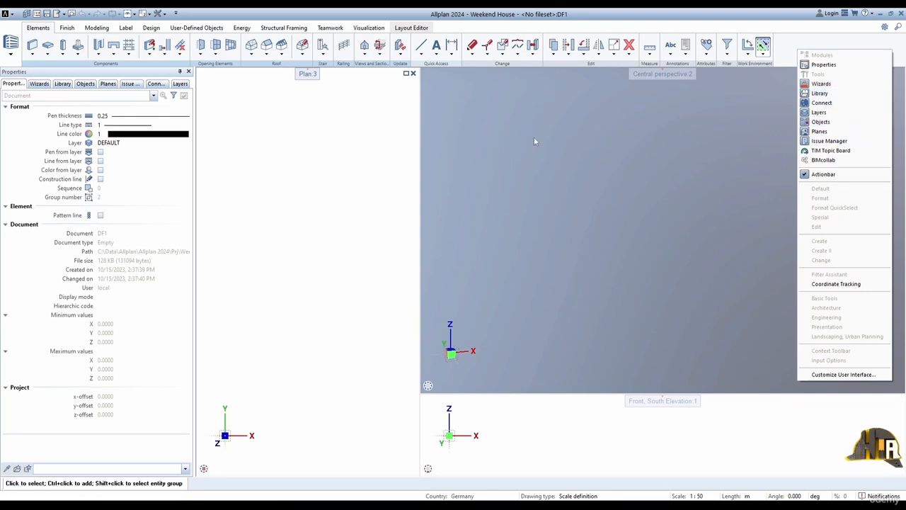
{"action": "left_click", "coordinate": [355, 140]}
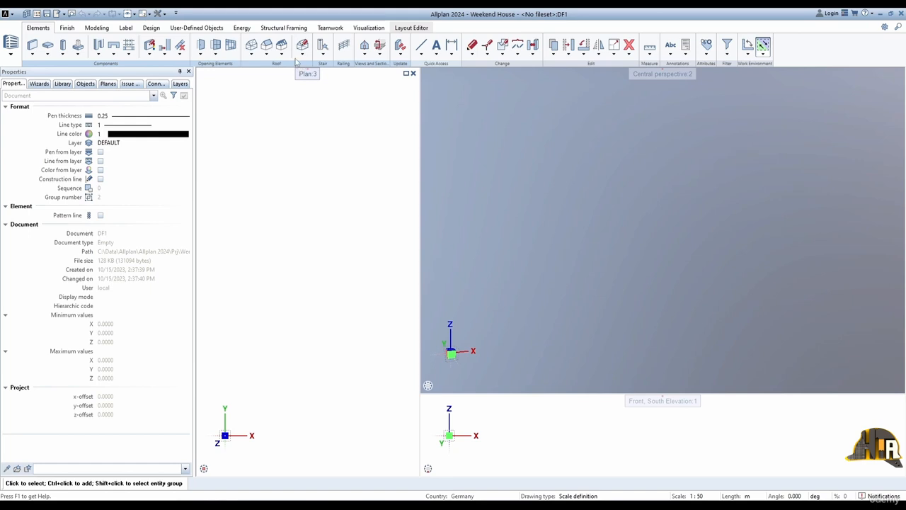
{"action": "left_click_drag", "start_coordinate": [304, 73], "coordinate": [334, 111]}
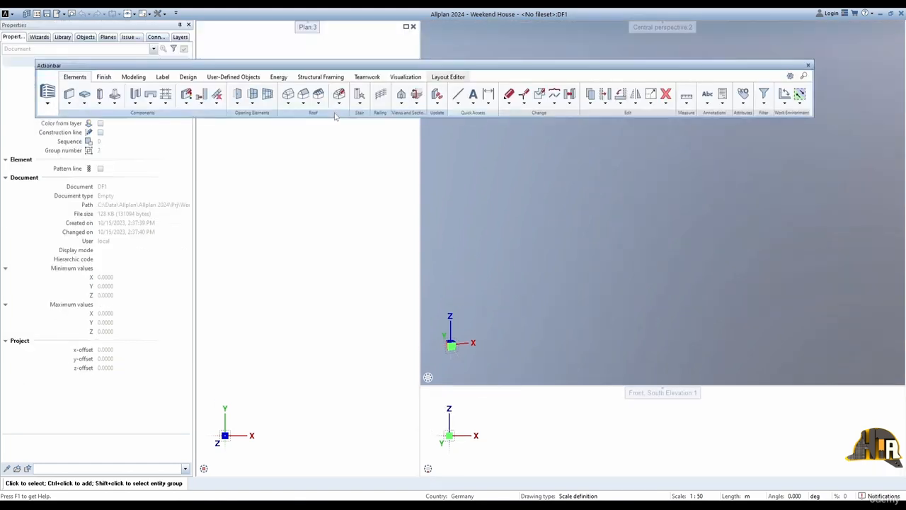
{"action": "double_click", "coordinate": [343, 65]}
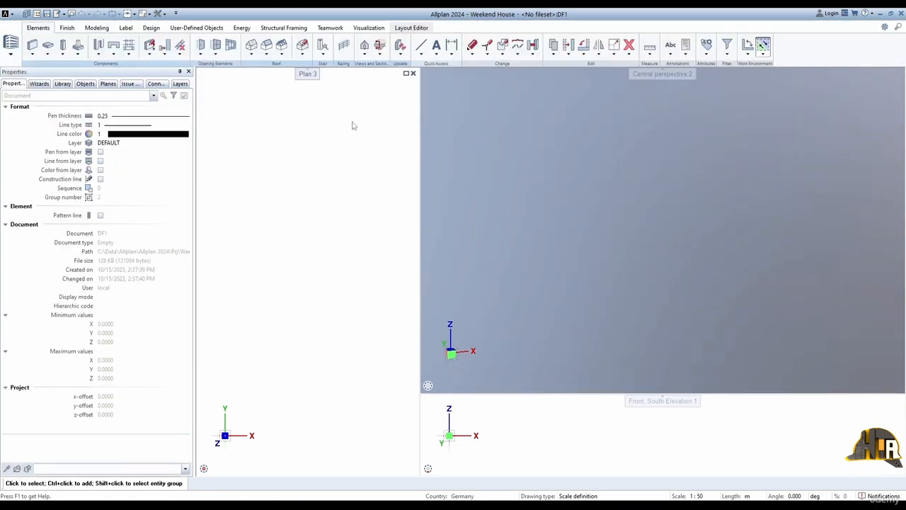
{"action": "left_click_drag", "start_coordinate": [142, 73], "coordinate": [287, 148]}
{"action": "left_click_drag", "start_coordinate": [232, 144], "coordinate": [19, 277]}
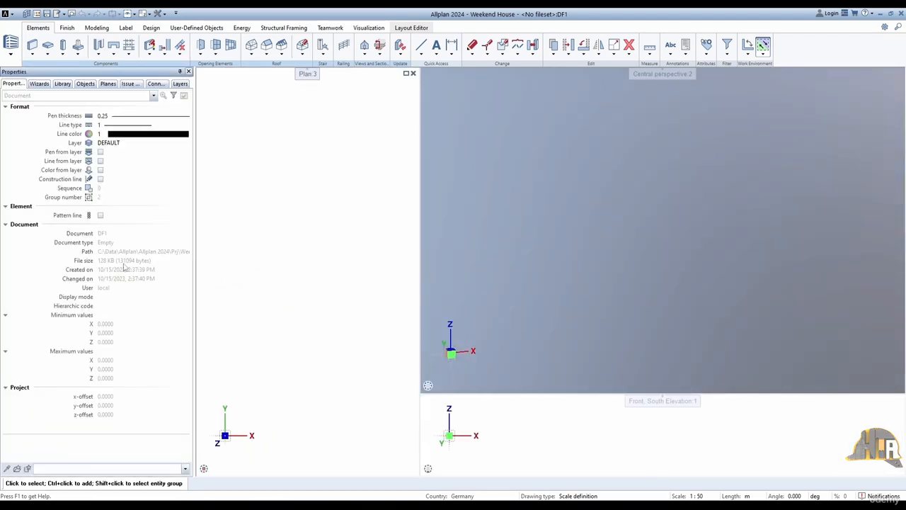
Step: Hide the Actionbar to enlarge the workspace and show it again
{"action": "key", "text": "F11"}
{"action": "key", "text": "d"}
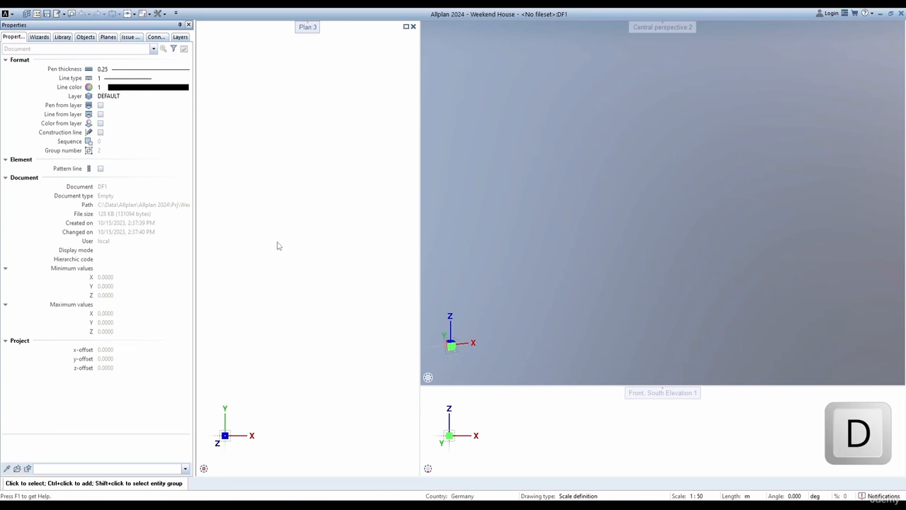
{"action": "key", "text": "d"}
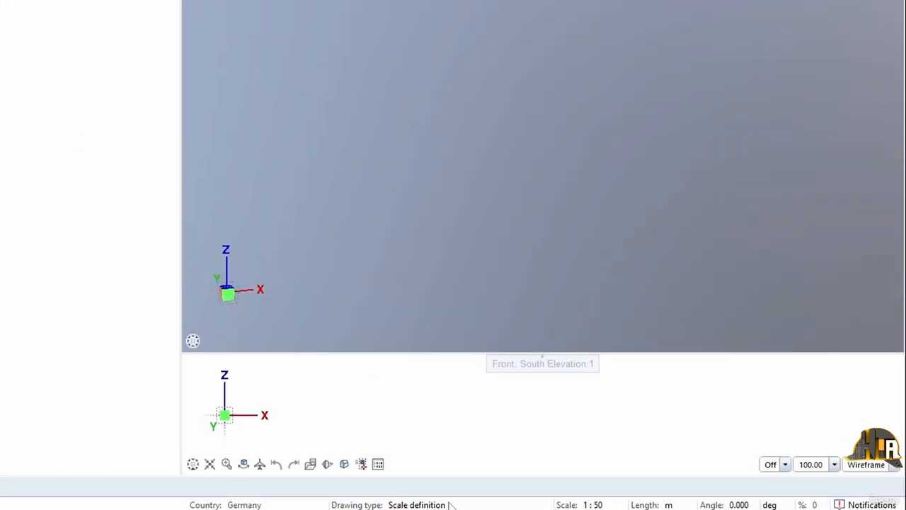
Step: Examine the options offered for the drawing type, scale, angle and angle unit
{"action": "left_click", "coordinate": [449, 505]}
{"action": "left_click", "coordinate": [295, 508]}
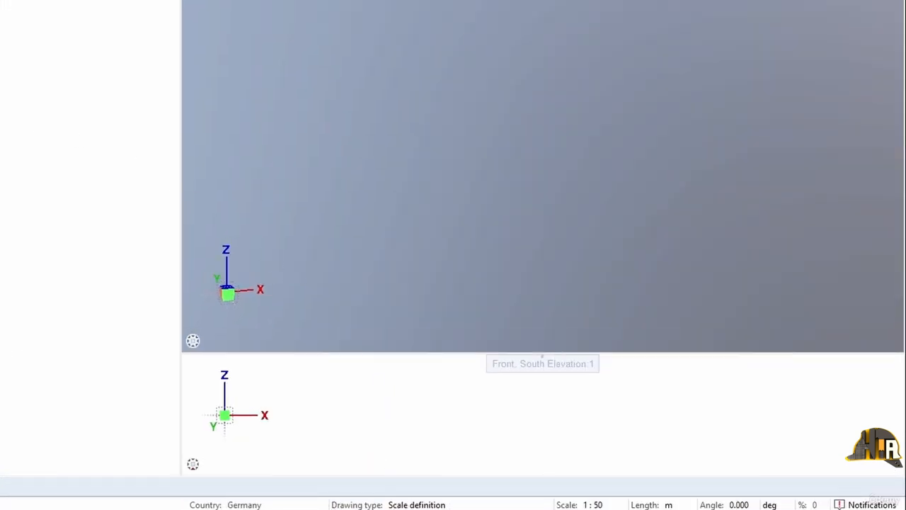
{"action": "left_click", "coordinate": [608, 506]}
{"action": "left_click", "coordinate": [740, 504]}
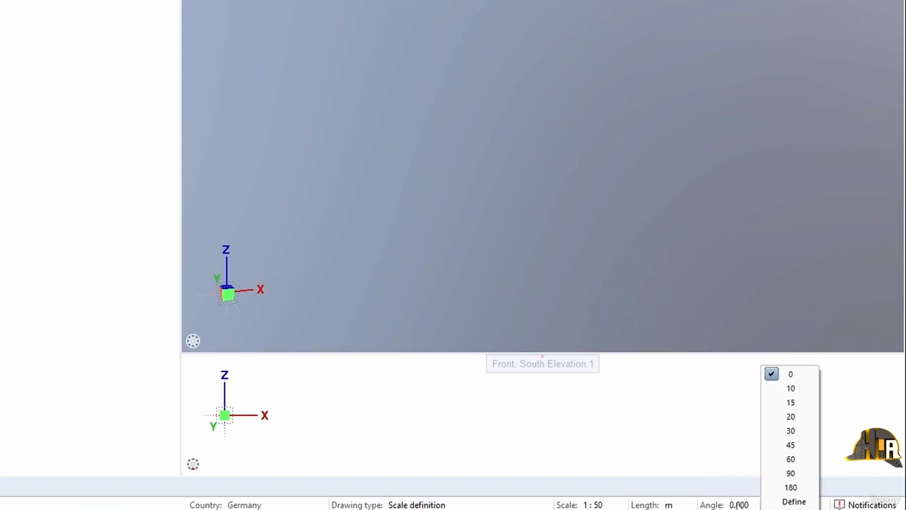
{"action": "left_click", "coordinate": [823, 506]}
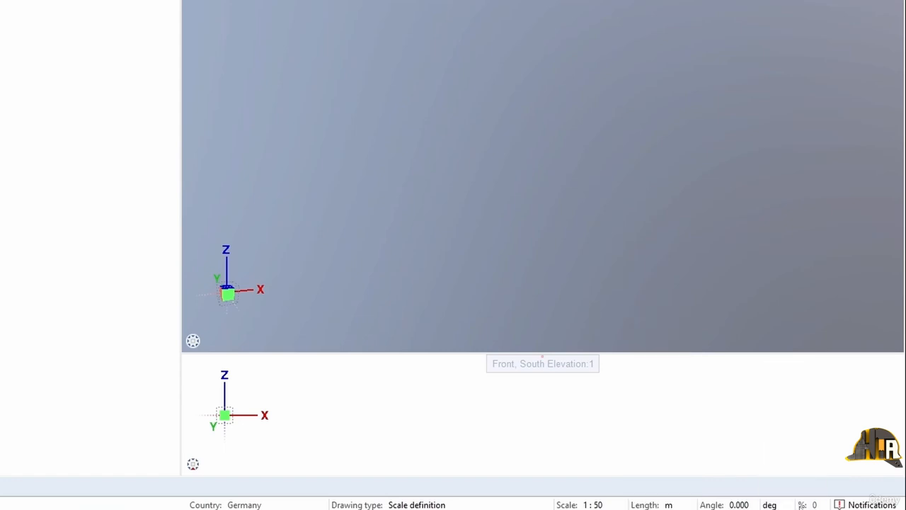
{"action": "left_click", "coordinate": [781, 505]}
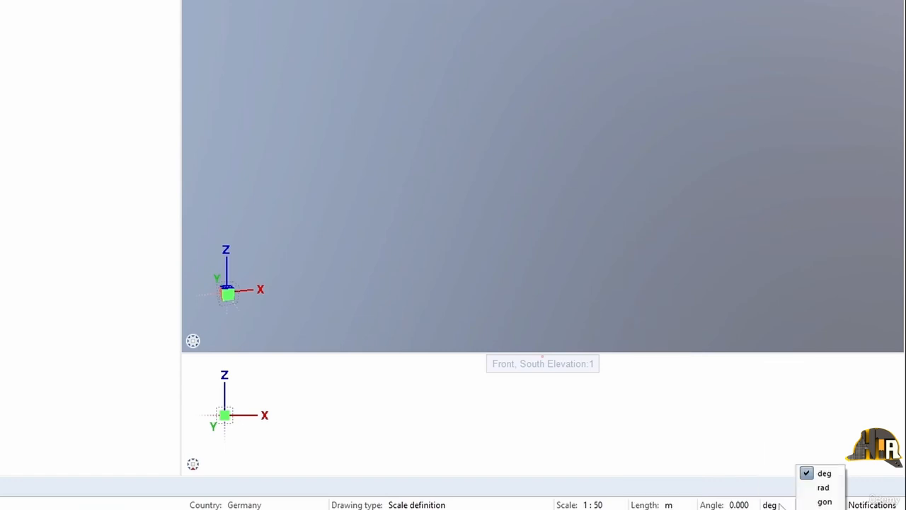
{"action": "left_click", "coordinate": [771, 433]}
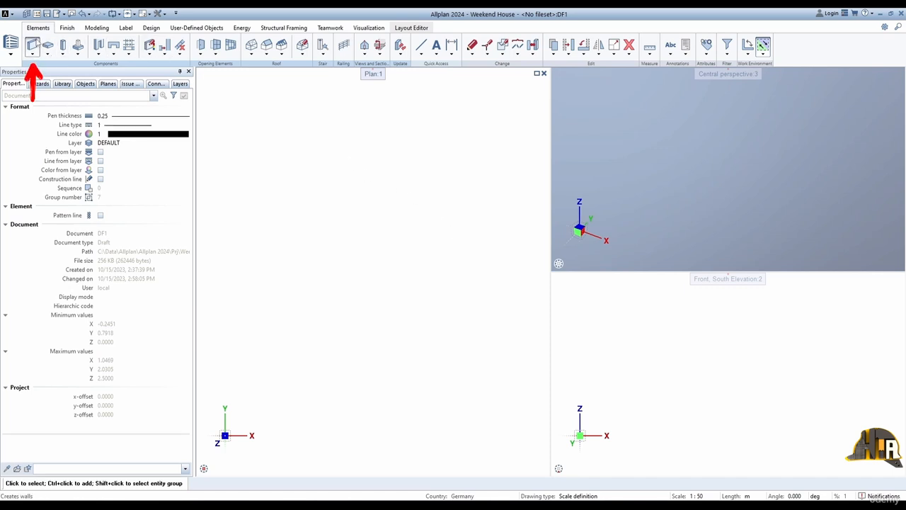
Step: Draw a straight three-layer wall, 0.45 m thick in total, running diagonally across the plan view
{"action": "left_click", "coordinate": [32, 44]}
{"action": "left_click", "coordinate": [250, 184]}
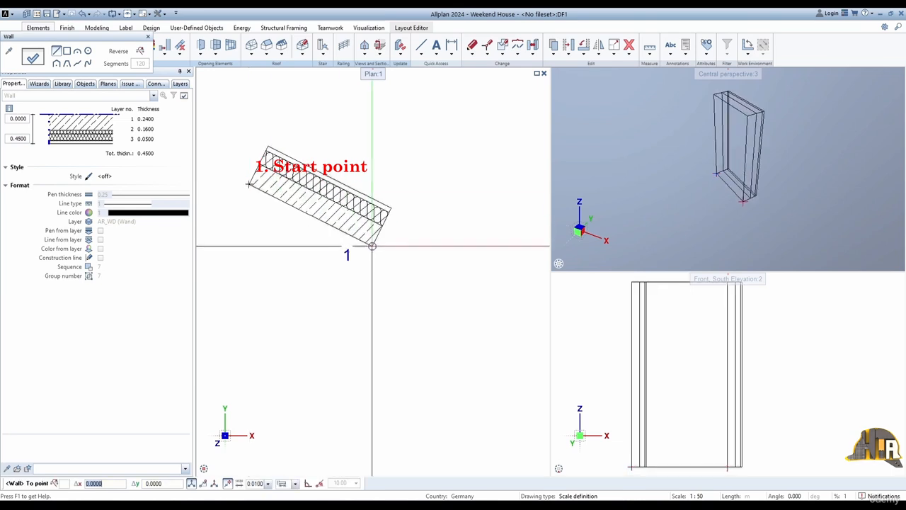
{"action": "left_click", "coordinate": [503, 400]}
{"action": "key", "text": "Escape"}
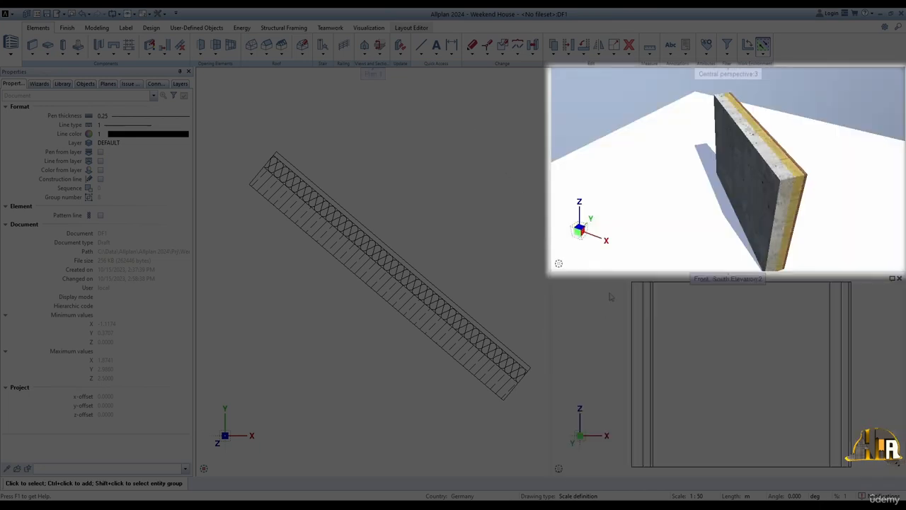
Step: Examine the wall's layers from its other side in the perspective view and its outline at several zoom levels in plan
{"action": "left_click_drag", "start_coordinate": [630, 208], "coordinate": [743, 209]}
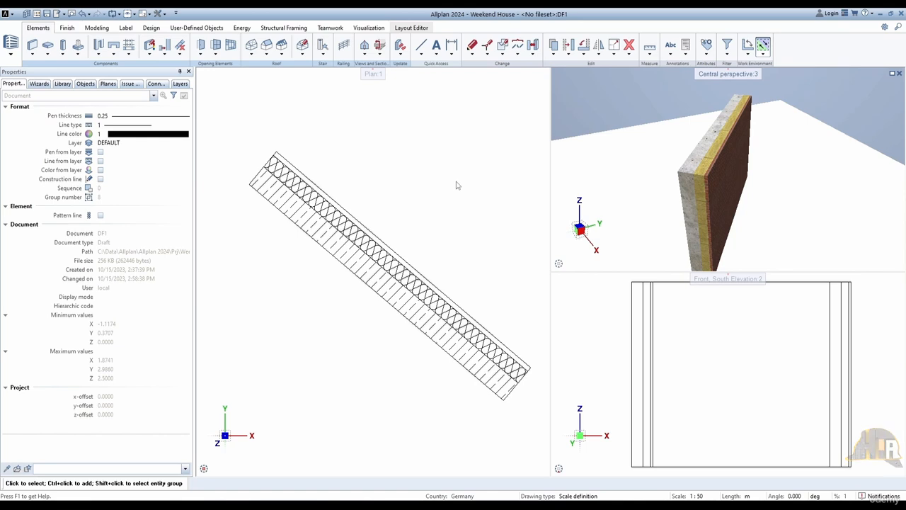
{"action": "scroll", "coordinate": [457, 186], "scroll_direction": "down", "scroll_amount": 4}
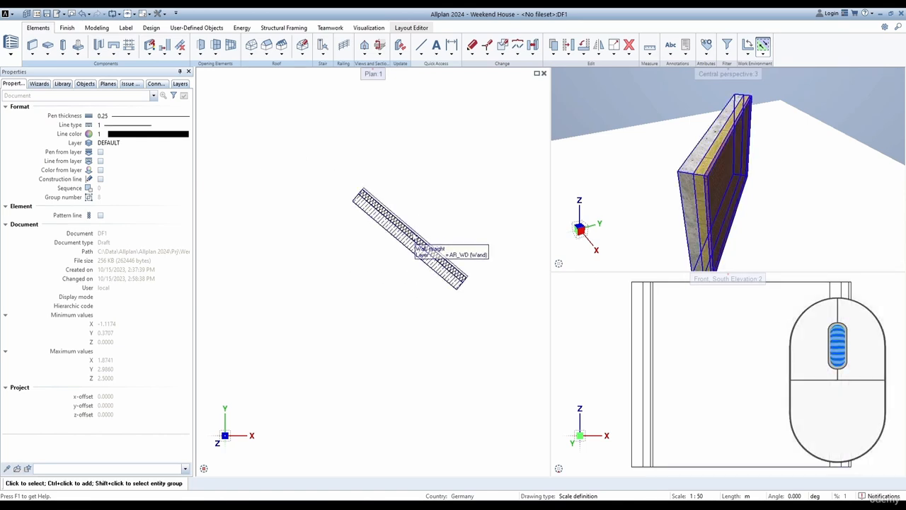
{"action": "scroll", "coordinate": [416, 244], "scroll_direction": "up", "scroll_amount": 4}
{"action": "scroll", "coordinate": [417, 244], "scroll_direction": "down", "scroll_amount": 2}
{"action": "scroll", "coordinate": [417, 244], "scroll_direction": "down", "scroll_amount": 2}
{"action": "middle_click_drag", "start_coordinate": [417, 244], "coordinate": [341, 235]}
{"action": "scroll", "coordinate": [699, 199], "scroll_direction": "up", "scroll_amount": 3}
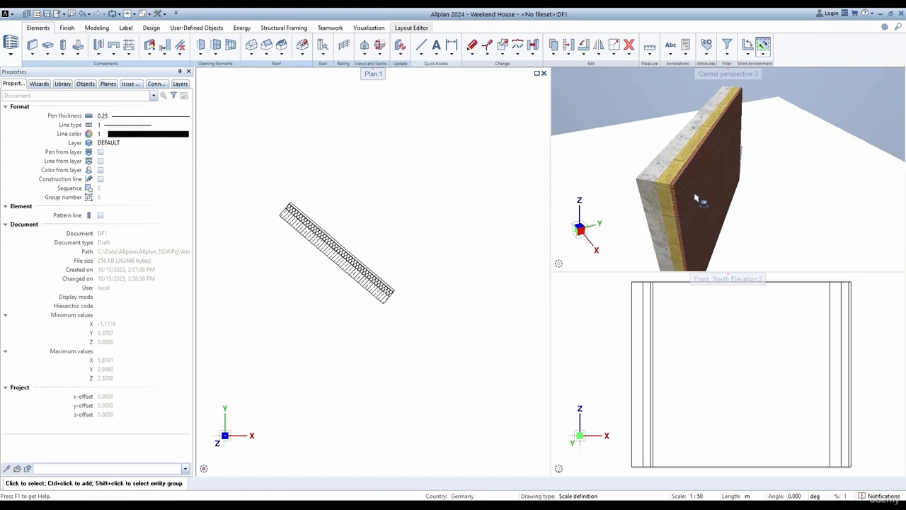
Step: Zoom far out from the wall in the plan view and fit the whole wall in the viewport again
{"action": "scroll", "coordinate": [498, 196], "scroll_direction": "down", "scroll_amount": 7}
{"action": "scroll", "coordinate": [497, 196], "scroll_direction": "down", "scroll_amount": 2}
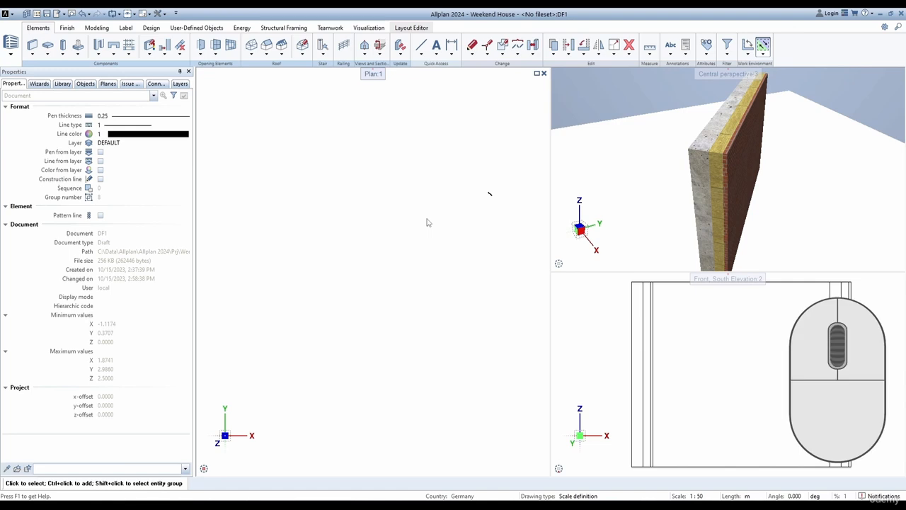
{"action": "middle_click", "coordinate": [427, 222]}
{"action": "middle_click", "coordinate": [427, 222]}
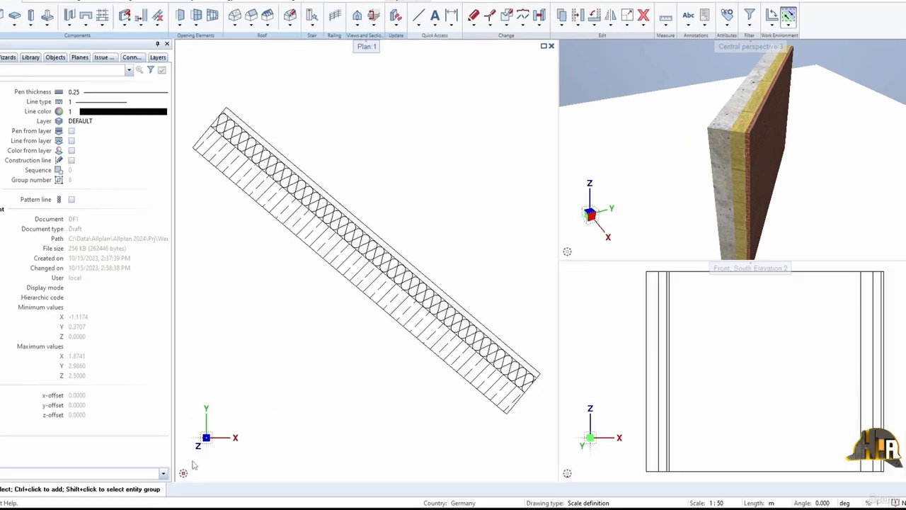
Step: View the wall isometrically in the plan viewport, return to the plan view and fit the whole wall in it
{"action": "mouse_move", "coordinate": [184, 476]}
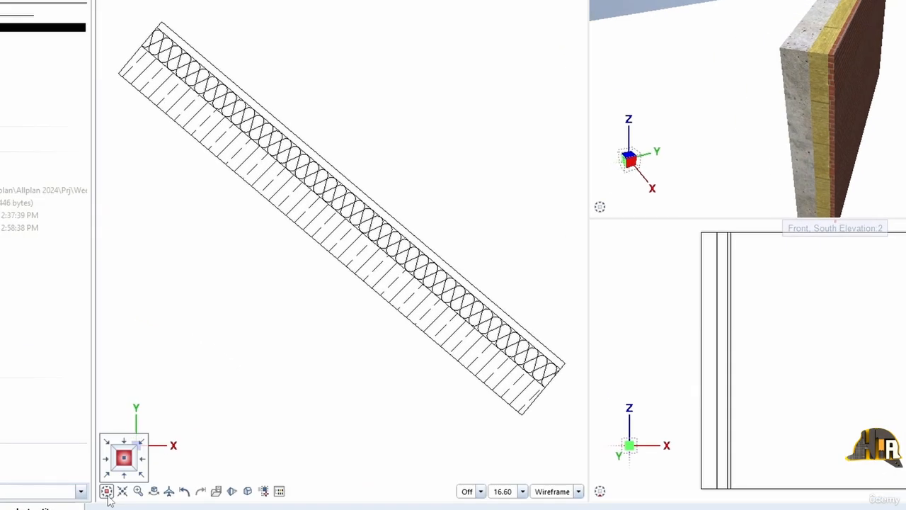
{"action": "left_click", "coordinate": [143, 477]}
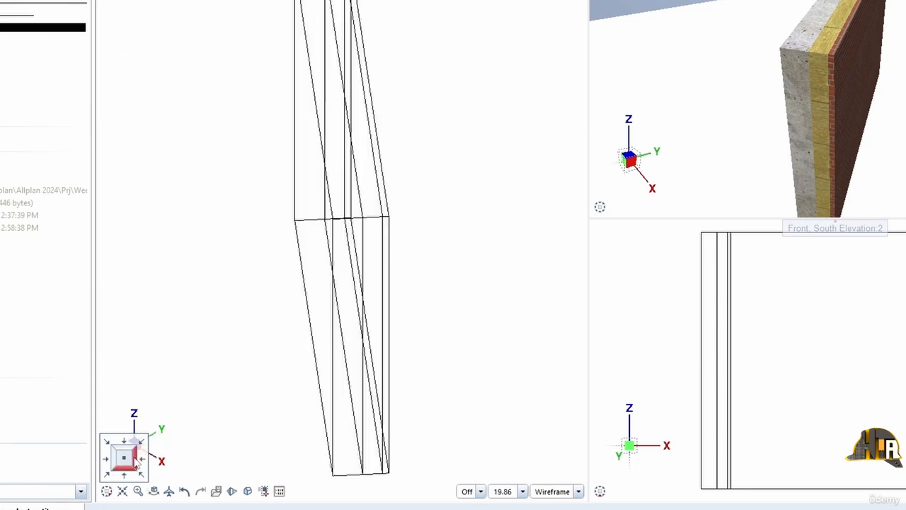
{"action": "left_click", "coordinate": [124, 461]}
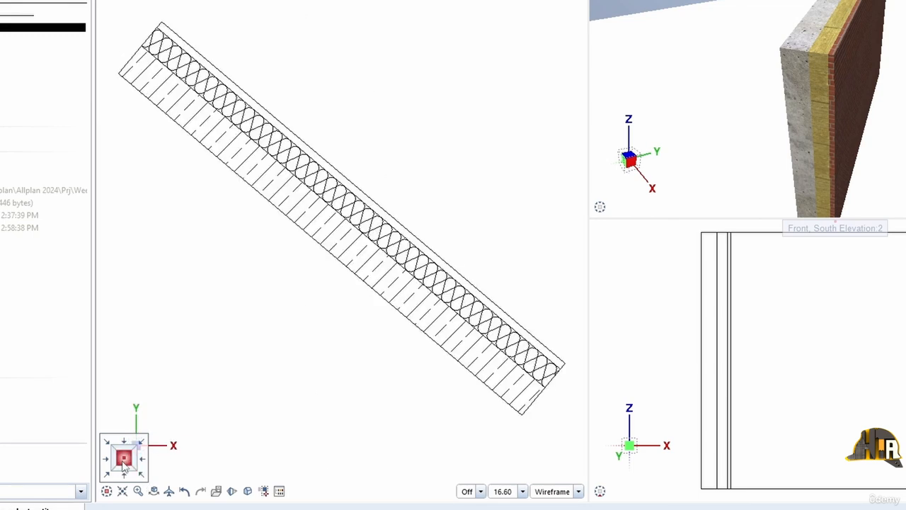
{"action": "scroll", "coordinate": [269, 334], "scroll_direction": "down", "scroll_amount": 5}
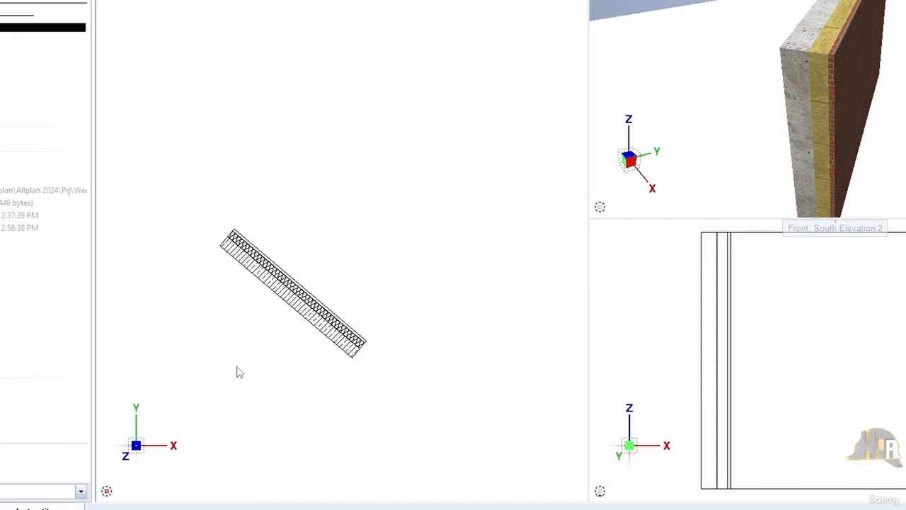
{"action": "left_click", "coordinate": [122, 491]}
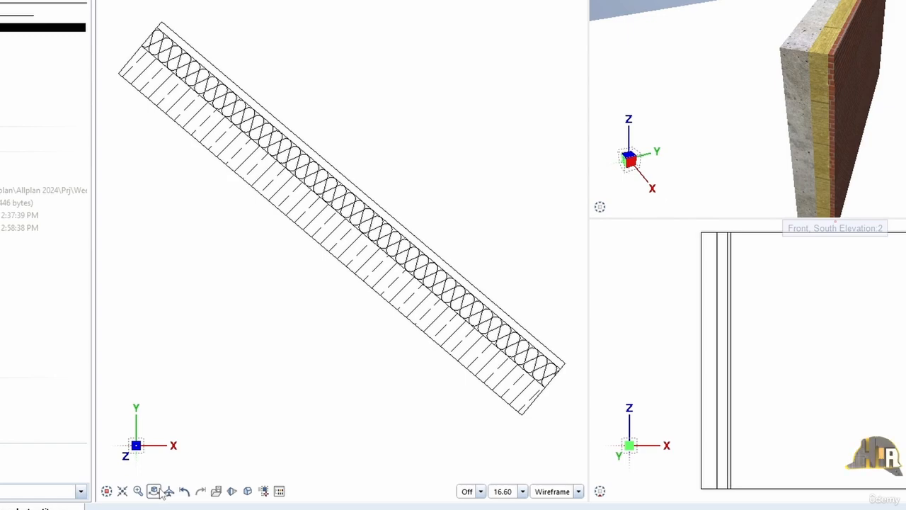
Step: Rotate the wall freely in 3D within the plan viewport and return that viewport to the plan view
{"action": "left_click", "coordinate": [154, 491]}
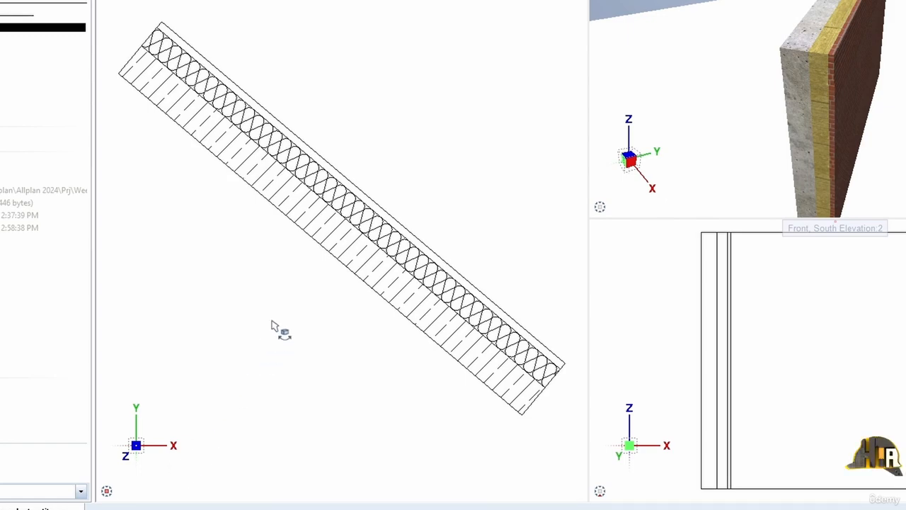
{"action": "left_click_drag", "start_coordinate": [279, 328], "coordinate": [333, 352]}
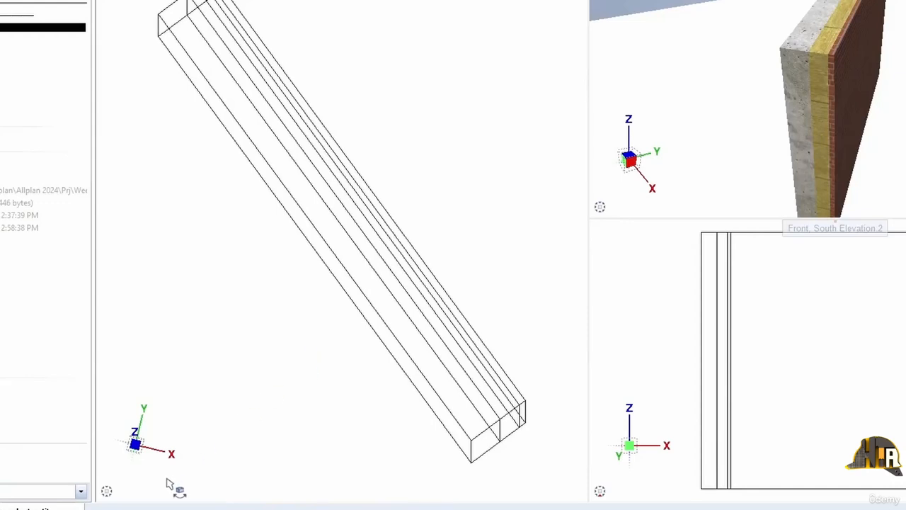
{"action": "mouse_move", "coordinate": [167, 491]}
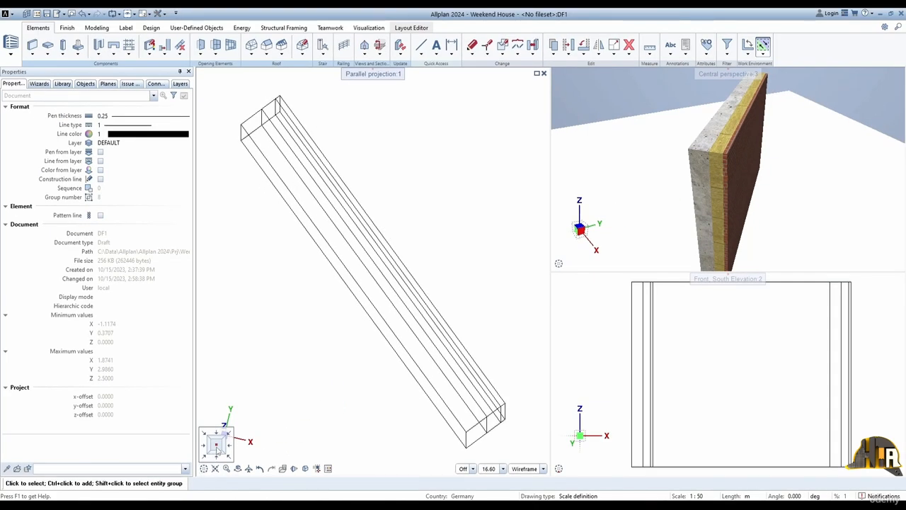
{"action": "left_click", "coordinate": [218, 445]}
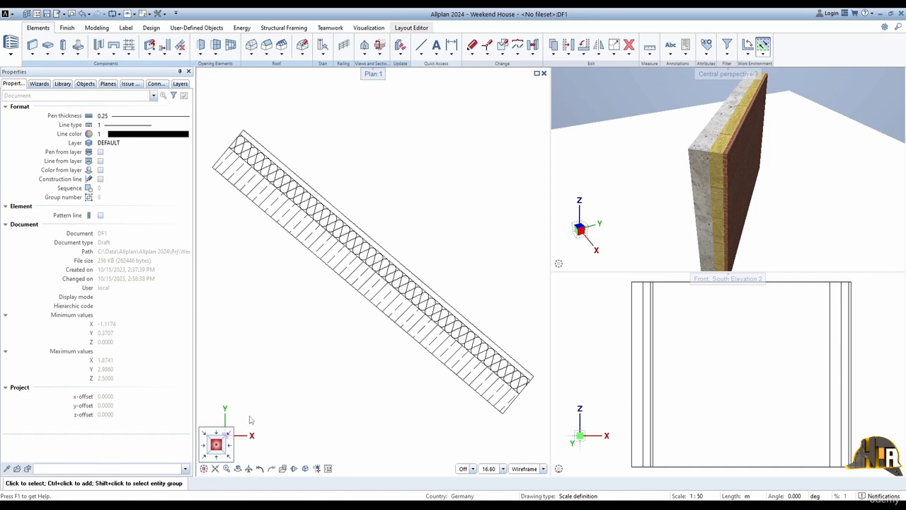
Step: Compare the wall in the perspective viewport as Wireframe, Sketch and RTRender, and return the view type to Animation
{"action": "mouse_move", "coordinate": [592, 264]}
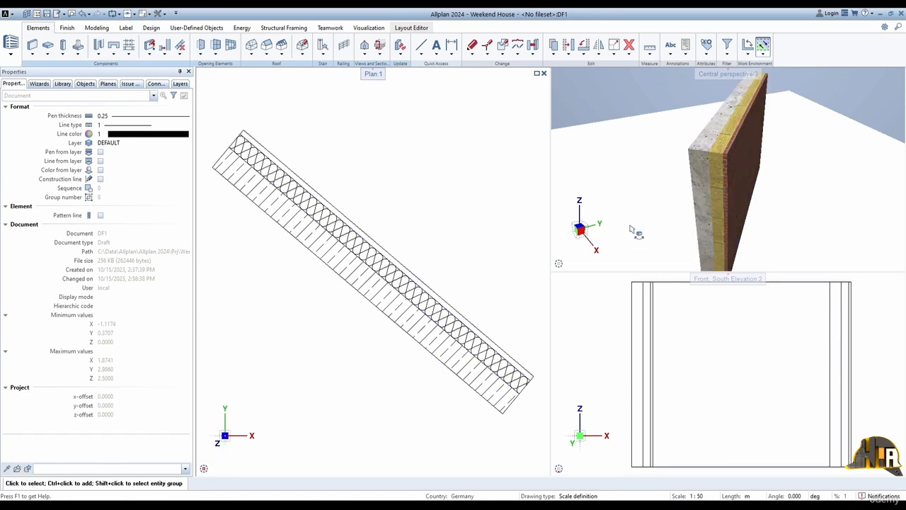
{"action": "left_click_drag", "start_coordinate": [655, 199], "coordinate": [779, 241]}
{"action": "mouse_move", "coordinate": [893, 265]}
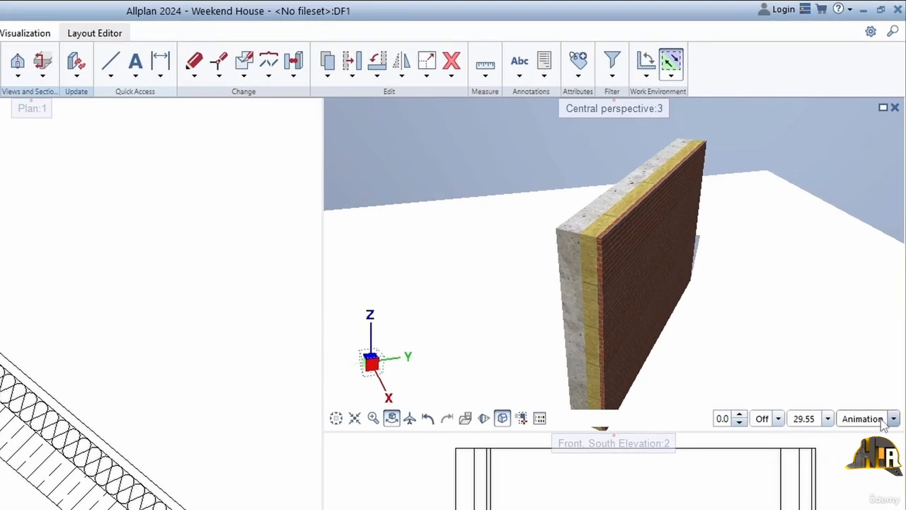
{"action": "left_click", "coordinate": [898, 265]}
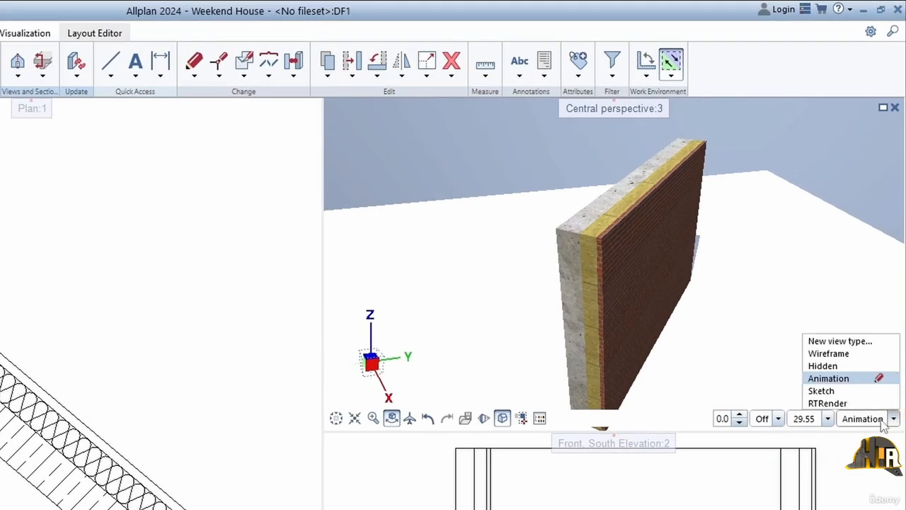
{"action": "left_click", "coordinate": [858, 357]}
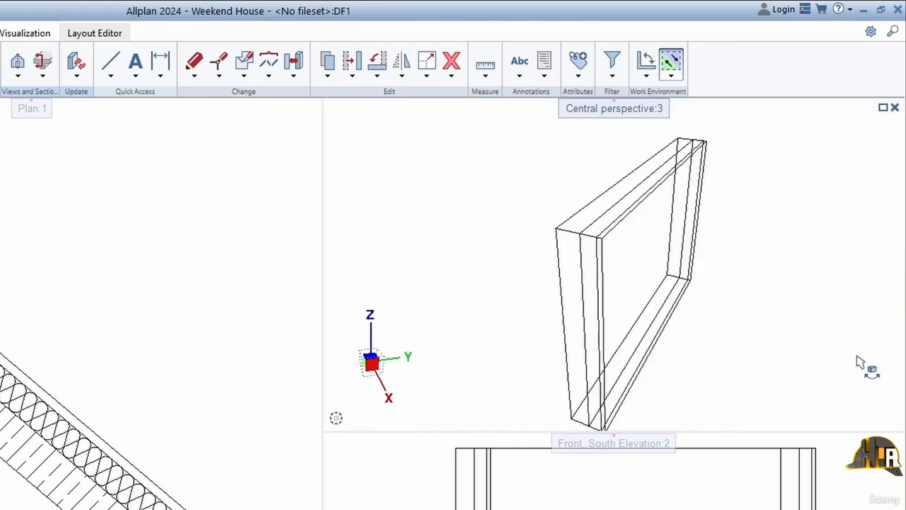
{"action": "left_click", "coordinate": [872, 419]}
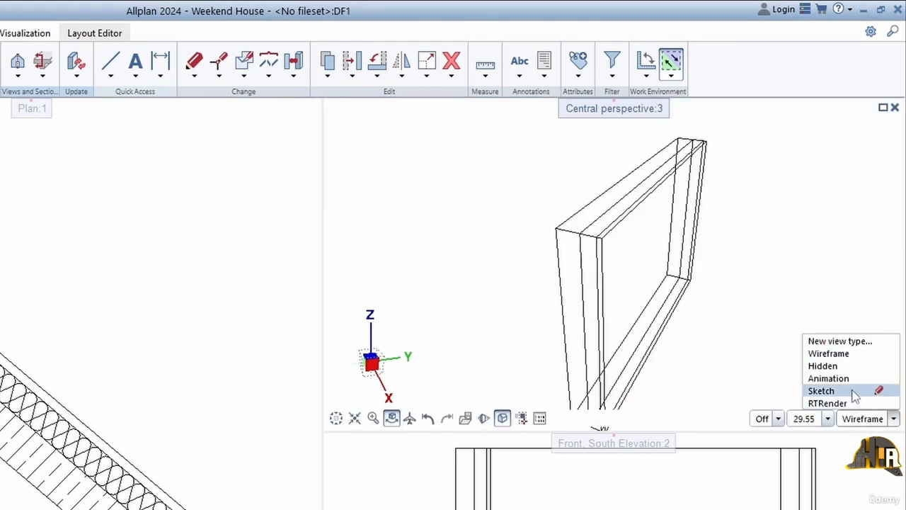
{"action": "left_click", "coordinate": [858, 391]}
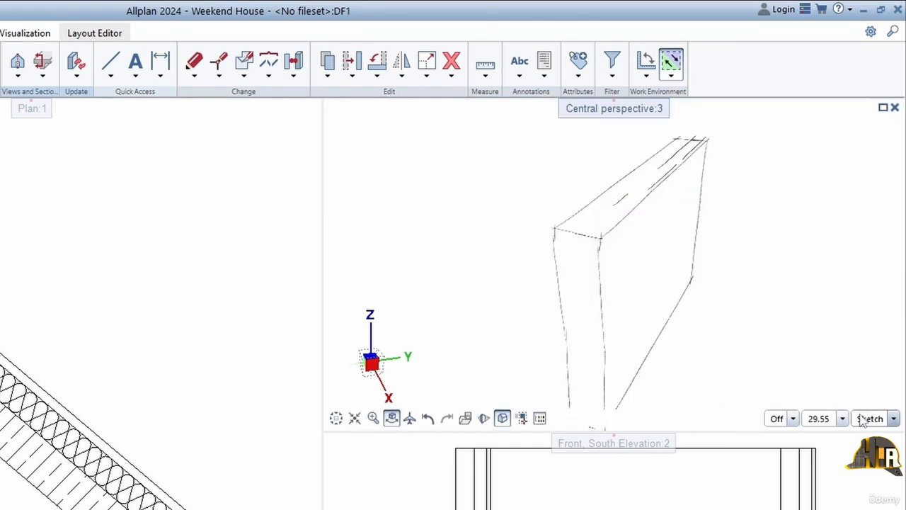
{"action": "left_click", "coordinate": [862, 419]}
{"action": "left_click", "coordinate": [829, 403]}
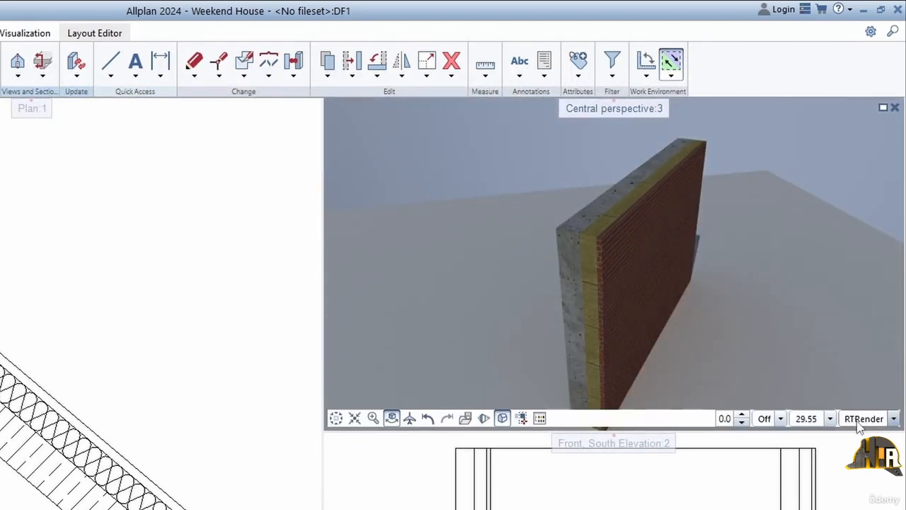
{"action": "left_click", "coordinate": [859, 420]}
{"action": "left_click", "coordinate": [859, 390]}
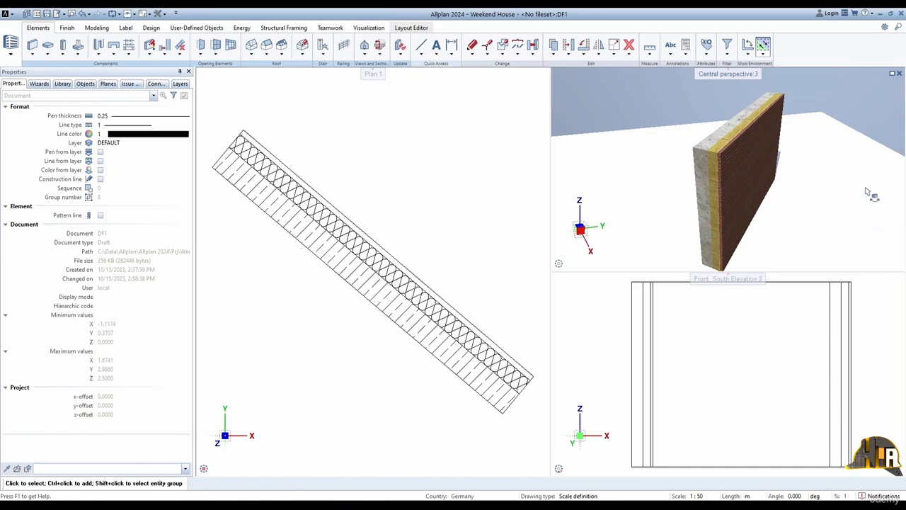
Step: Close the perspective and south elevation viewports and restore the arrangement of three viewports
{"action": "left_click", "coordinate": [900, 73]}
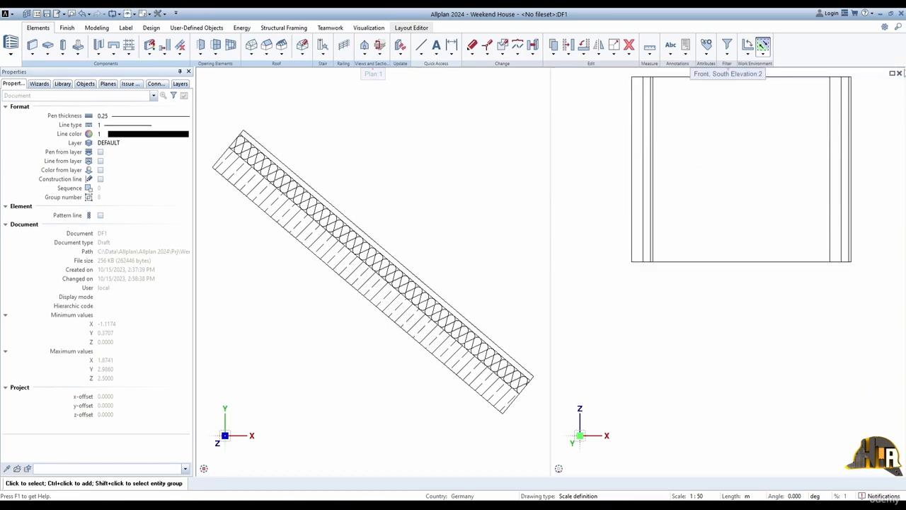
{"action": "left_click", "coordinate": [898, 74]}
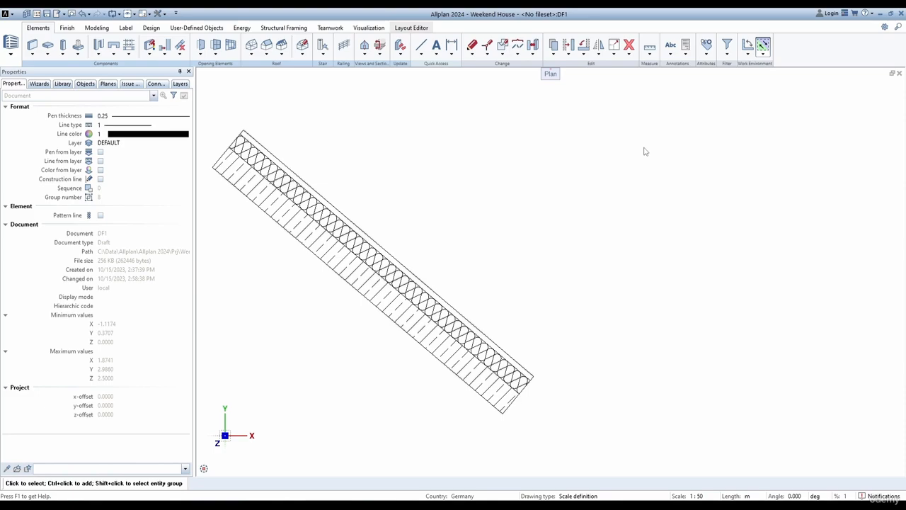
{"action": "key", "text": "alt+2"}
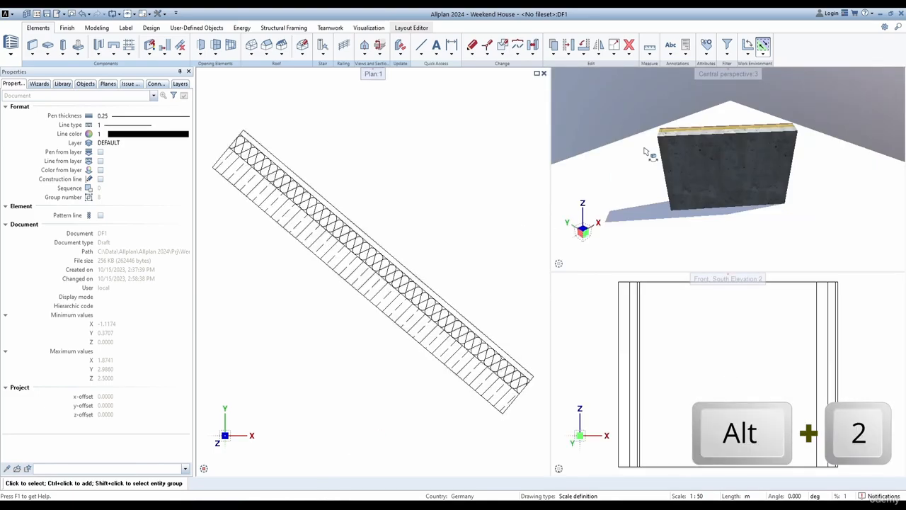